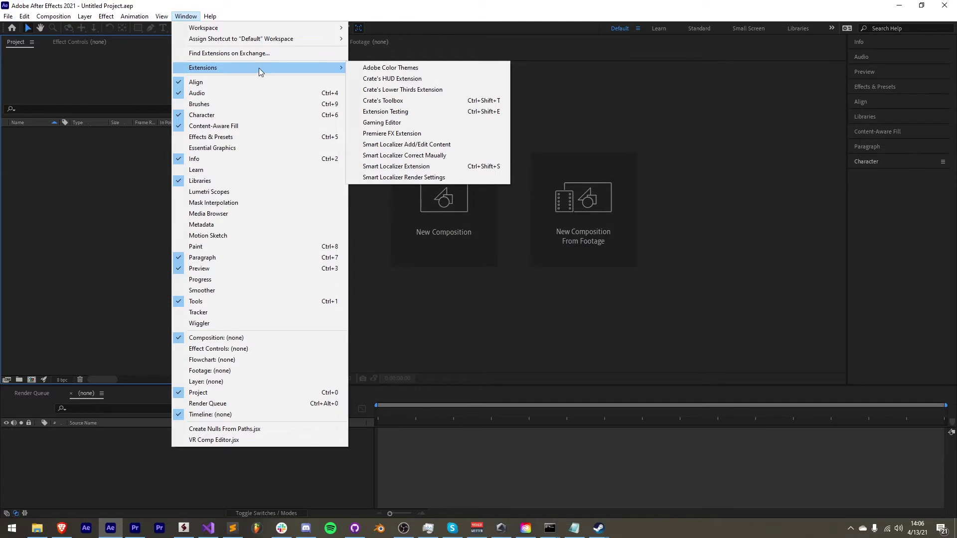
# Launch Crate's HUD Extension and pick Documents > Production Crate > HUD Graphics as its folder
pyautogui.click(391, 80)
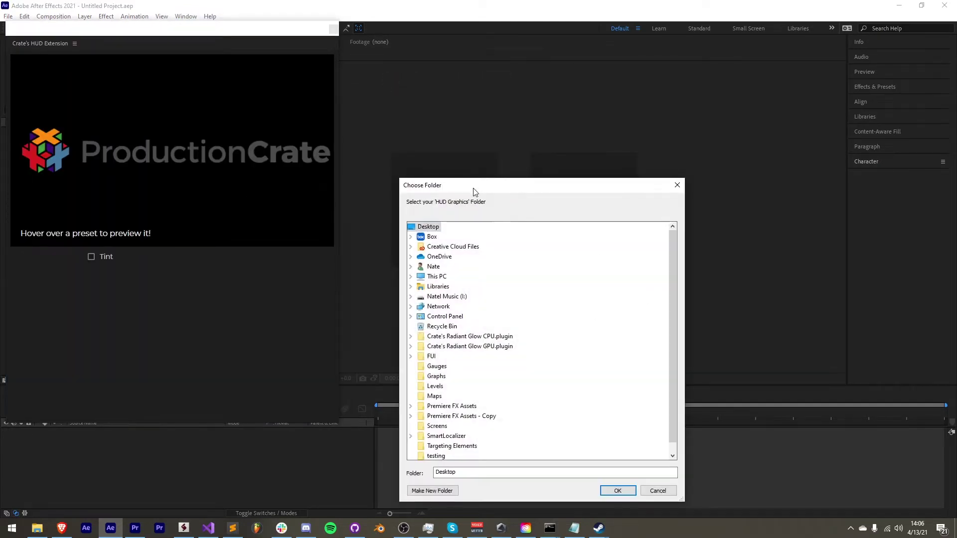
pyautogui.moveTo(474, 190); pyautogui.dragTo(307, 114)
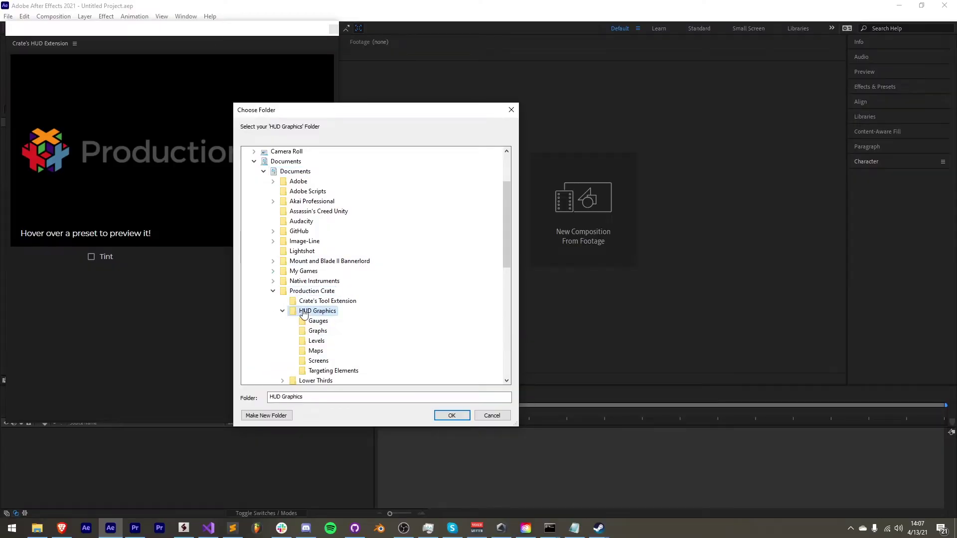
pyautogui.scroll(-1, 314, 324)
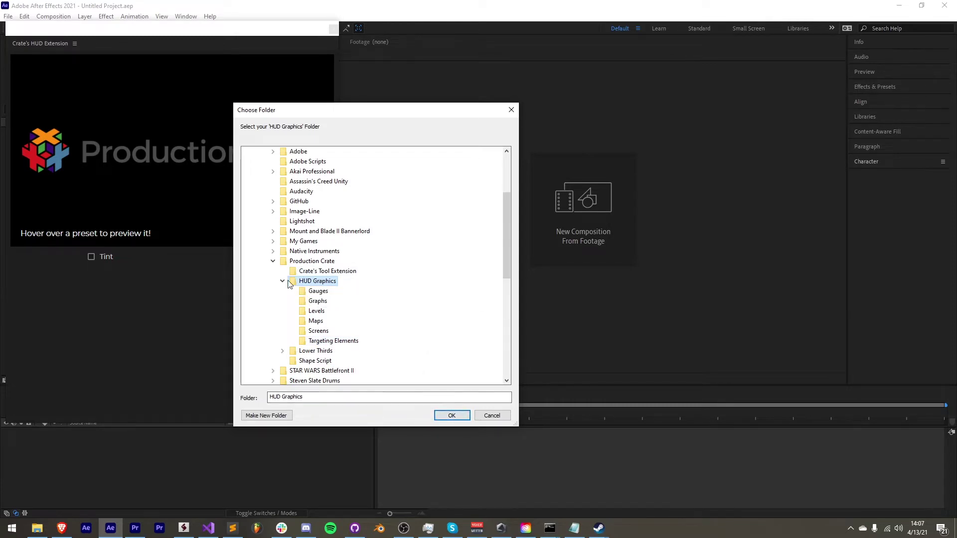
pyautogui.click(451, 414)
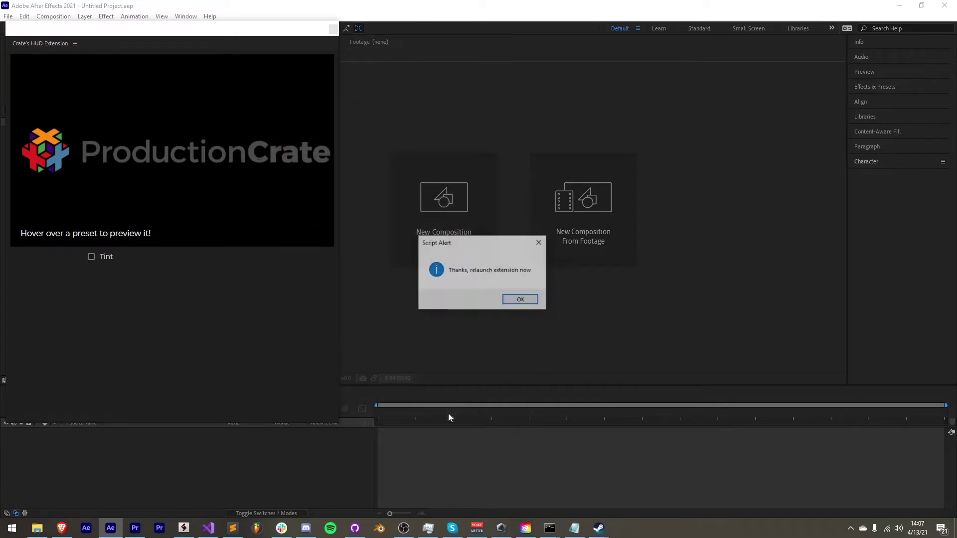
pyautogui.click(515, 298)
# Relaunch Crate's HUD Extension, enlarge its panel, and browse Levels before returning to Gauges
pyautogui.click(333, 31)
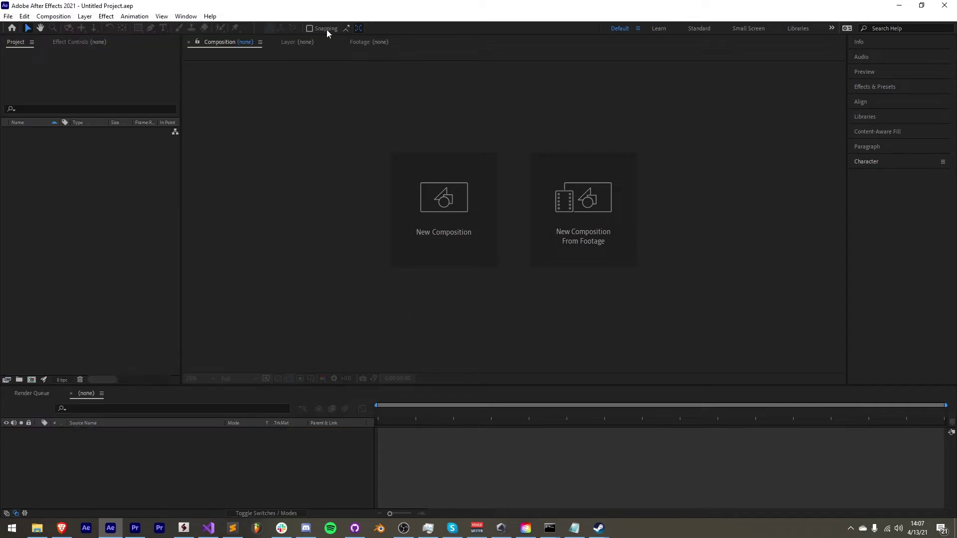
pyautogui.click(186, 16)
pyautogui.moveTo(214, 67)
pyautogui.click(418, 79)
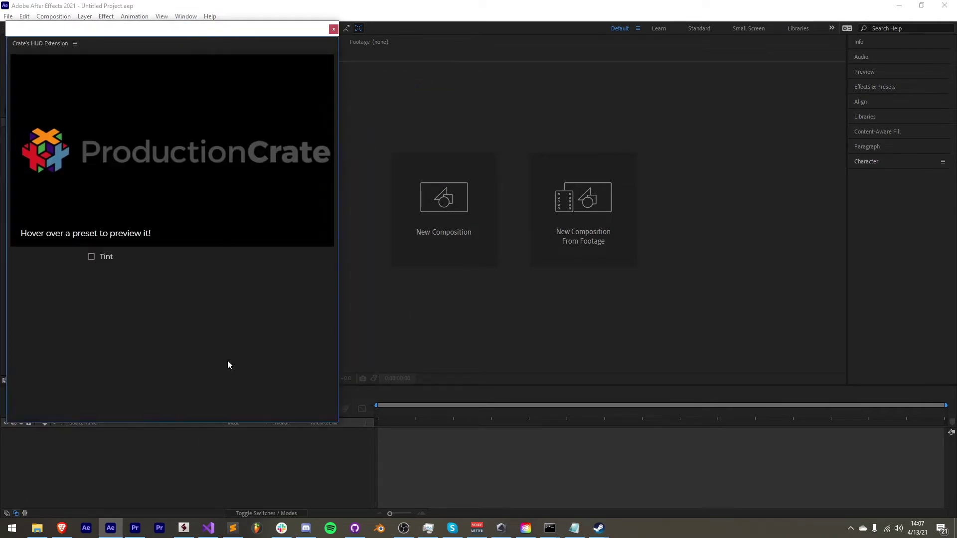
pyautogui.moveTo(339, 424); pyautogui.dragTo(397, 469)
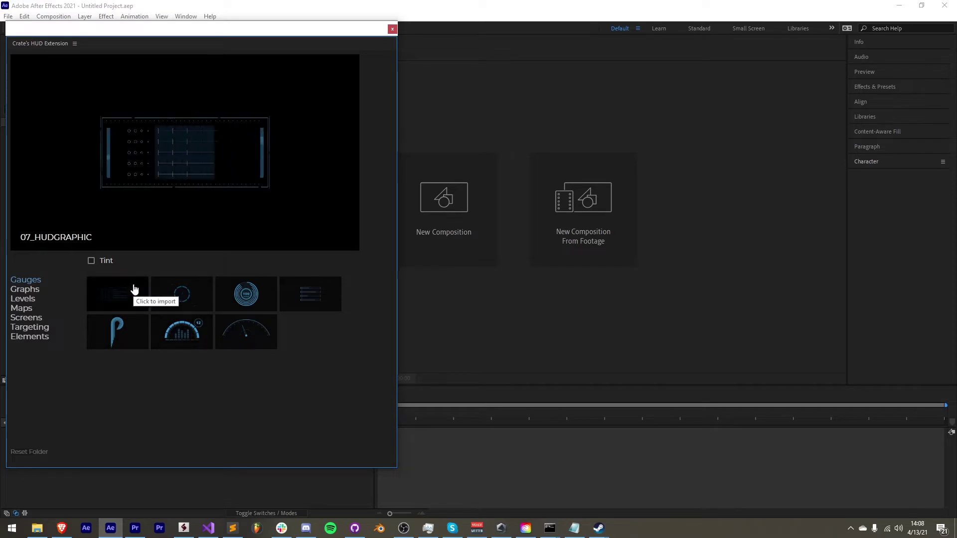
pyautogui.click(39, 298)
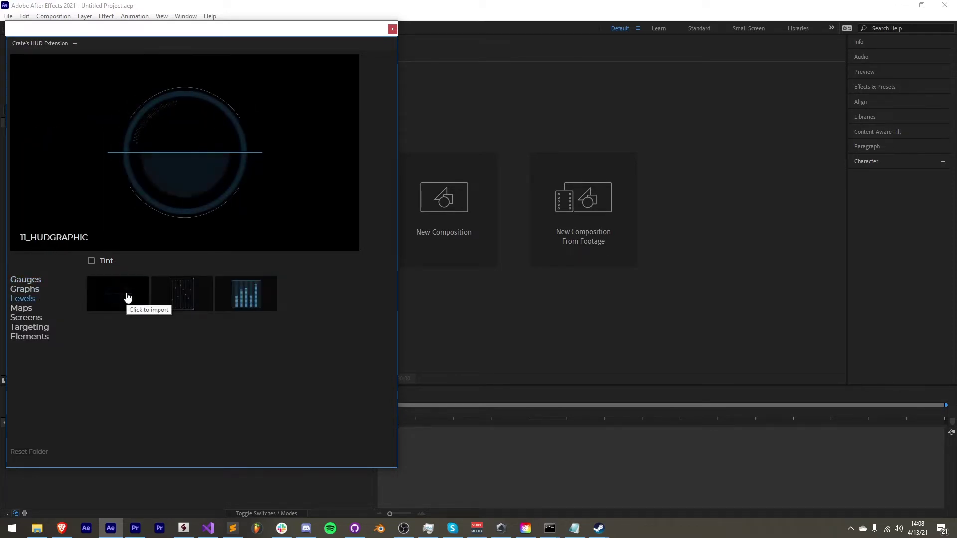
pyautogui.click(30, 282)
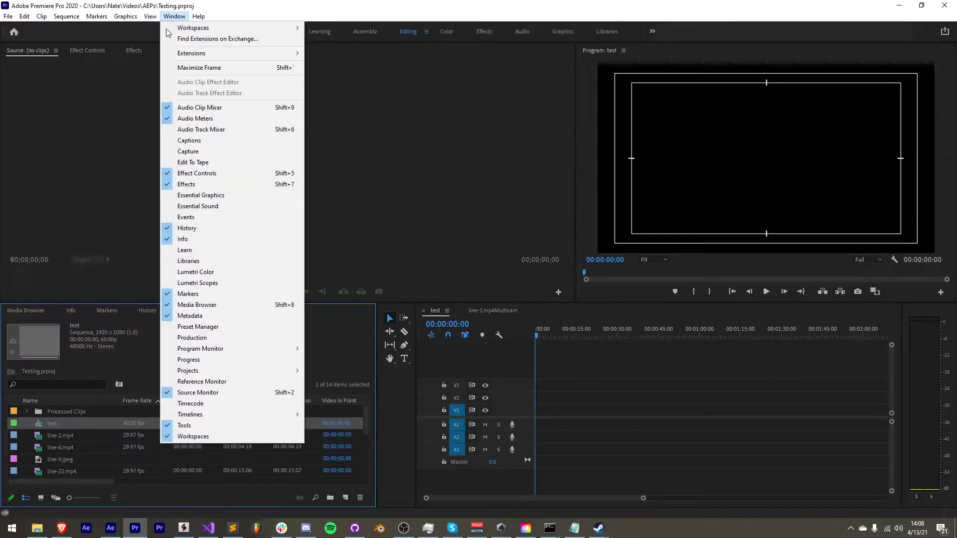
# Open Crate's HUD Extension in Premiere Pro and enlarge its panel
pyautogui.moveTo(279, 53)
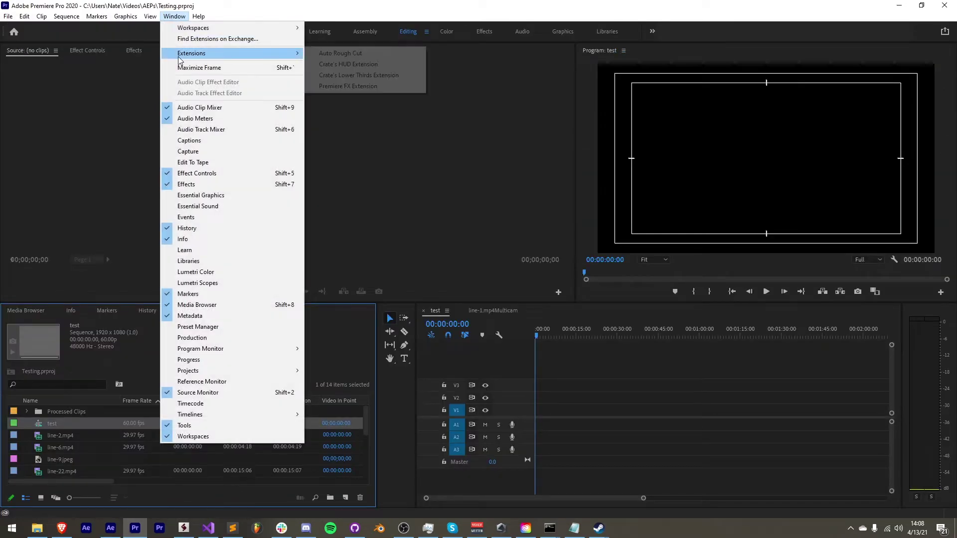
pyautogui.click(329, 65)
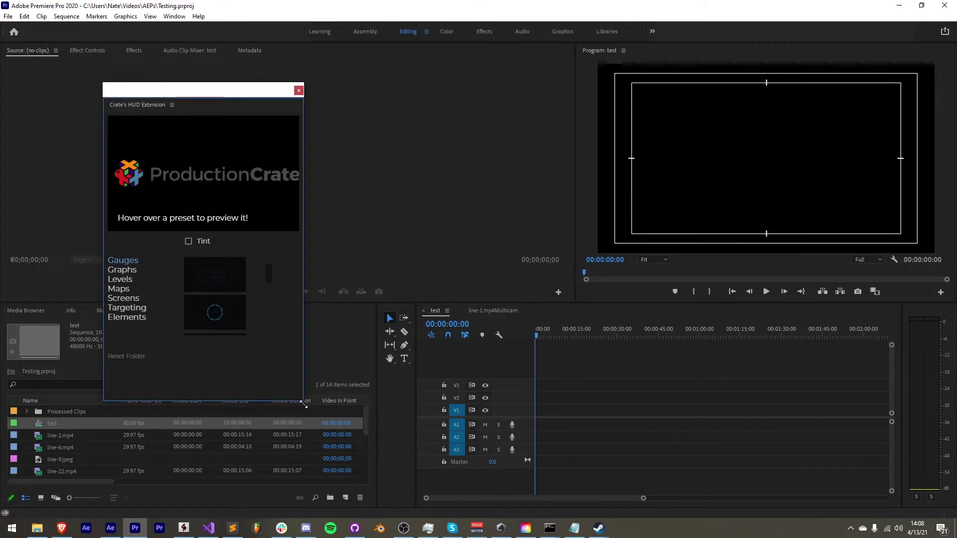
pyautogui.moveTo(303, 401); pyautogui.dragTo(393, 456)
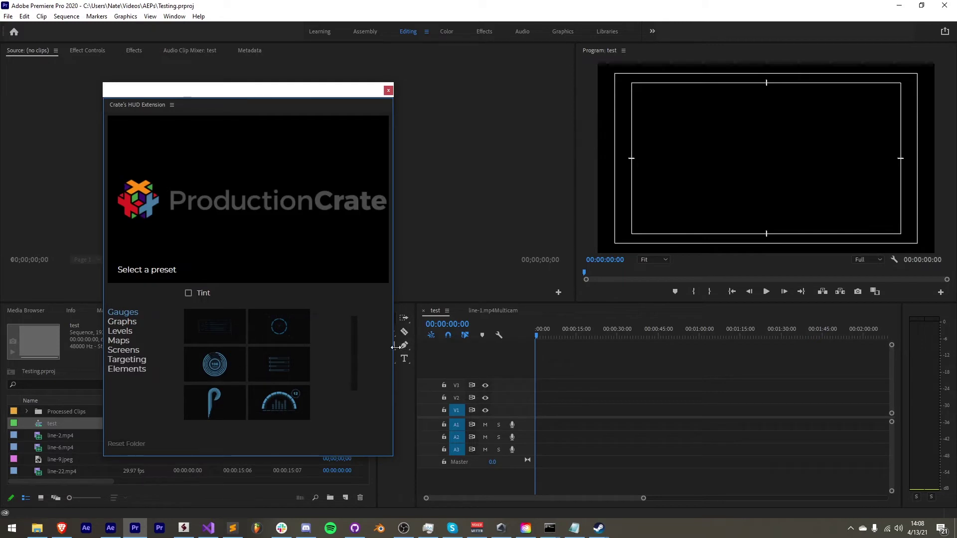
pyautogui.moveTo(394, 352)
pyautogui.mouseDown()
pyautogui.moveTo(413, 353)
pyautogui.moveTo(387, 354)
pyautogui.mouseUp()
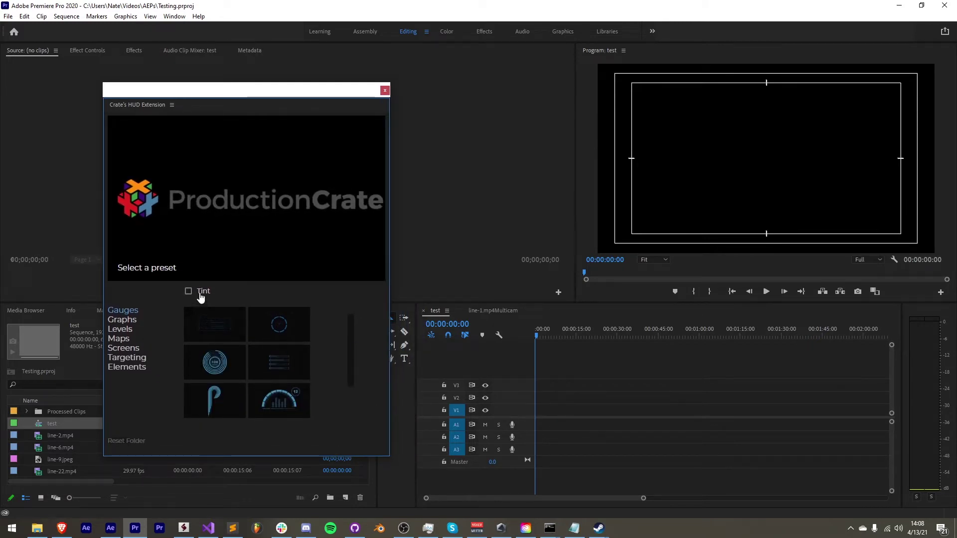
# Switch on Tint and set the tint colour to red
pyautogui.click(228, 293)
pyautogui.moveTo(254, 326); pyautogui.dragTo(194, 305)
pyautogui.click(175, 288)
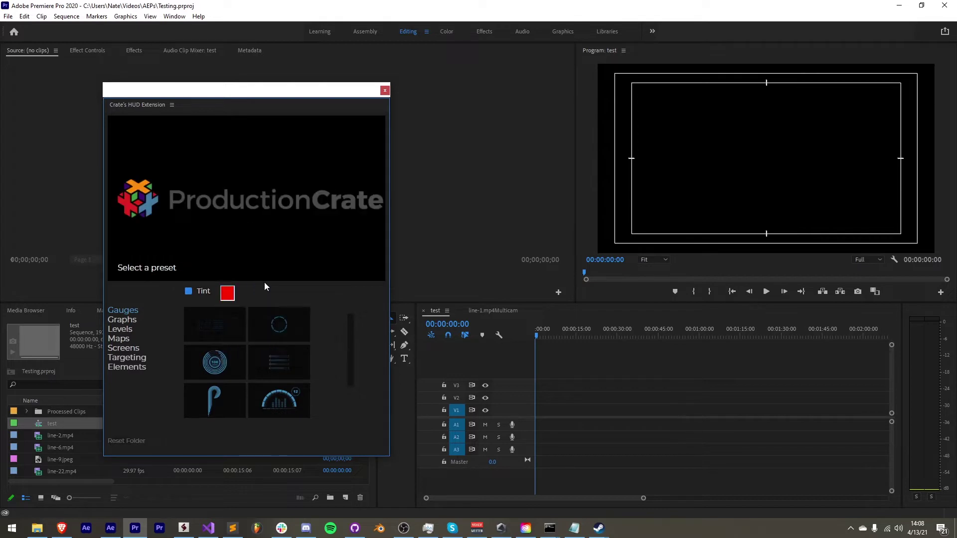
# Import the 17_HUDGRAPHIC gauge and move the playhead to 00:00:03:39 to preview it
pyautogui.click(273, 332)
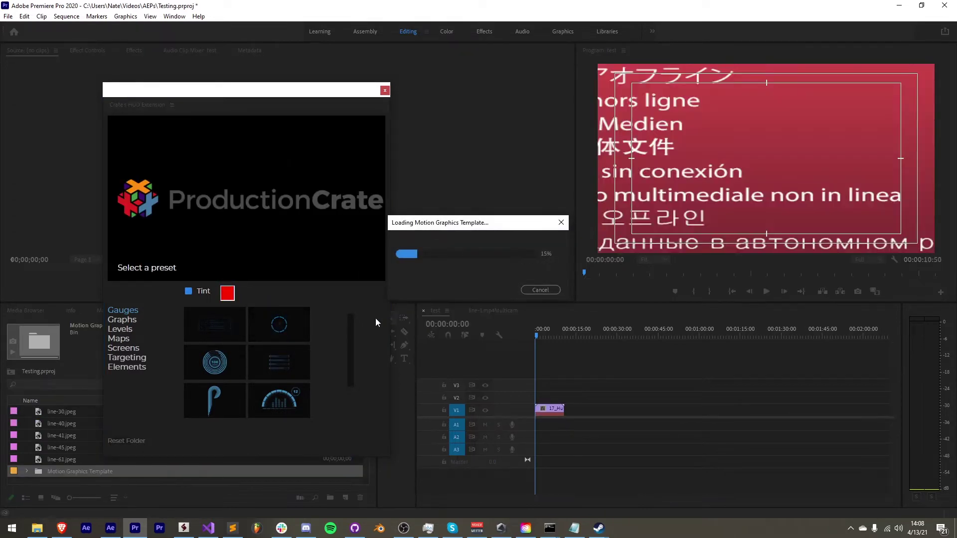
pyautogui.click(545, 335)
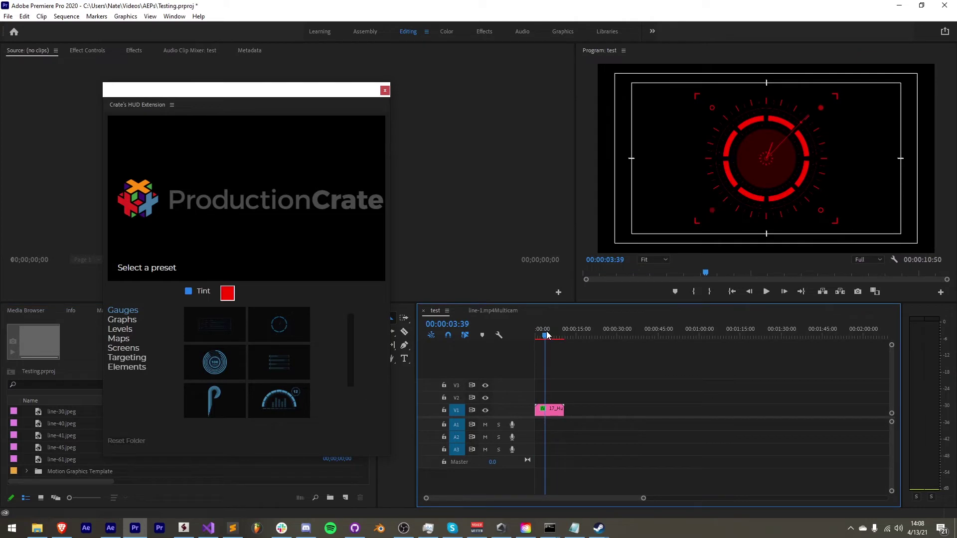
pyautogui.click(552, 409)
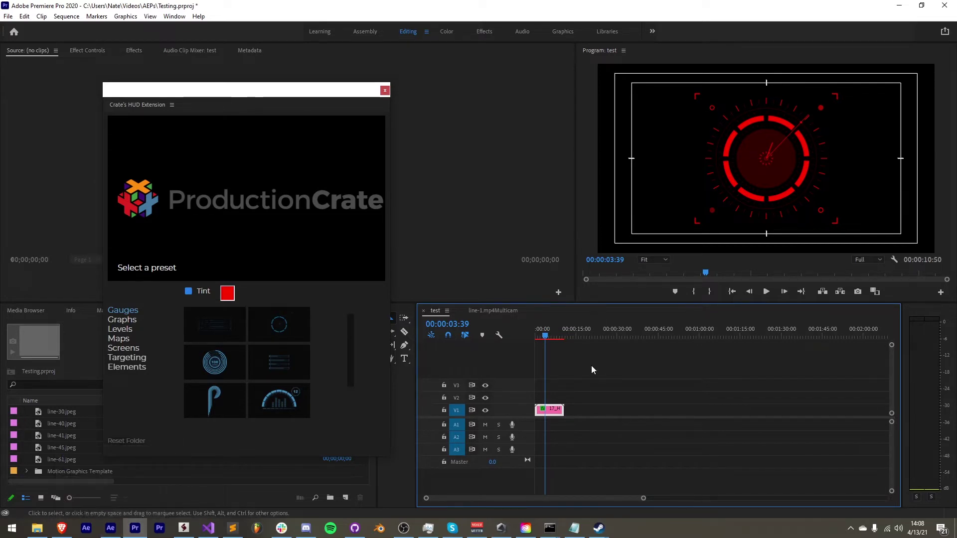
pyautogui.click(122, 534)
pyautogui.click(135, 529)
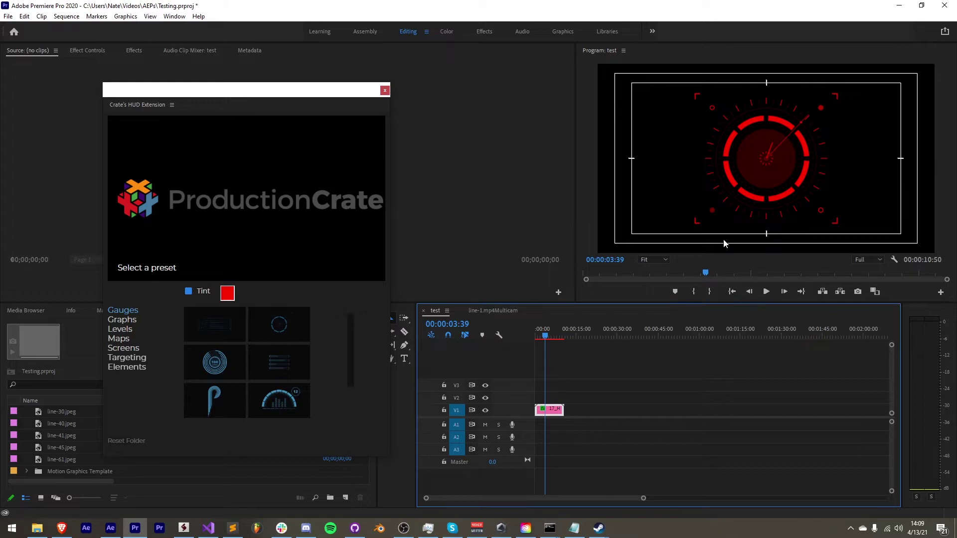
# Dock the HUD extension panel, give the upper panels more height, then float the extension aside
pyautogui.moveTo(390, 456)
pyautogui.mouseDown()
pyautogui.moveTo(335, 390)
pyautogui.moveTo(455, 483)
pyautogui.moveTo(357, 451)
pyautogui.moveTo(378, 433)
pyautogui.moveTo(384, 454)
pyautogui.moveTo(371, 451)
pyautogui.moveTo(451, 499)
pyautogui.moveTo(356, 436)
pyautogui.moveTo(366, 430)
pyautogui.moveTo(413, 468)
pyautogui.moveTo(367, 457)
pyautogui.moveTo(361, 436)
pyautogui.moveTo(443, 490)
pyautogui.moveTo(369, 459)
pyautogui.moveTo(374, 436)
pyautogui.moveTo(452, 474)
pyautogui.moveTo(386, 471)
pyautogui.moveTo(381, 456)
pyautogui.mouseUp()
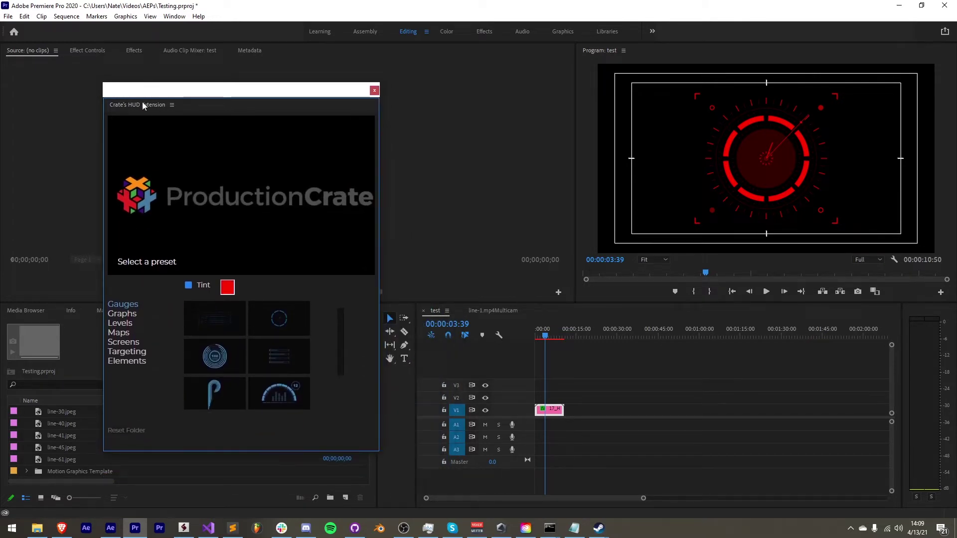
pyautogui.moveTo(142, 106); pyautogui.dragTo(250, 170)
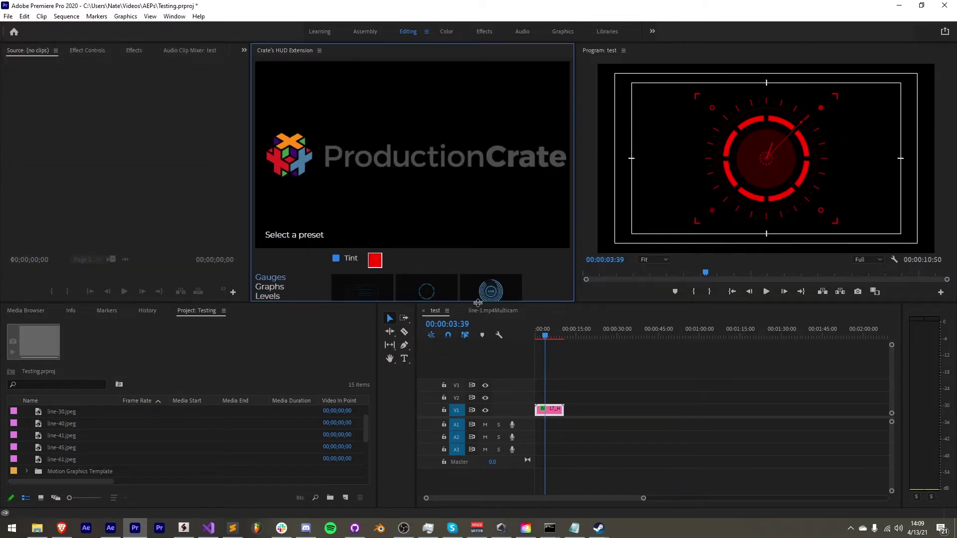
pyautogui.moveTo(477, 303); pyautogui.dragTo(466, 397)
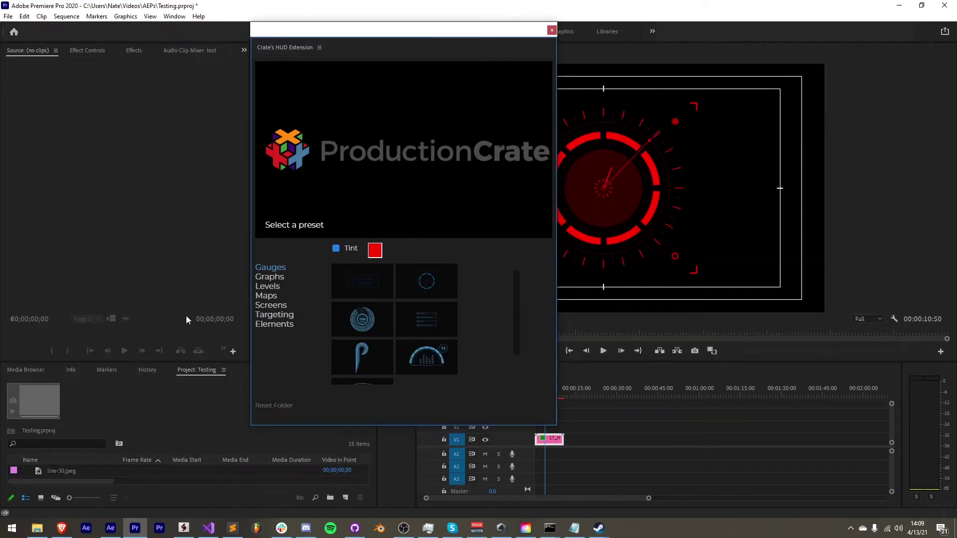
pyautogui.moveTo(337, 23); pyautogui.dragTo(221, 37)
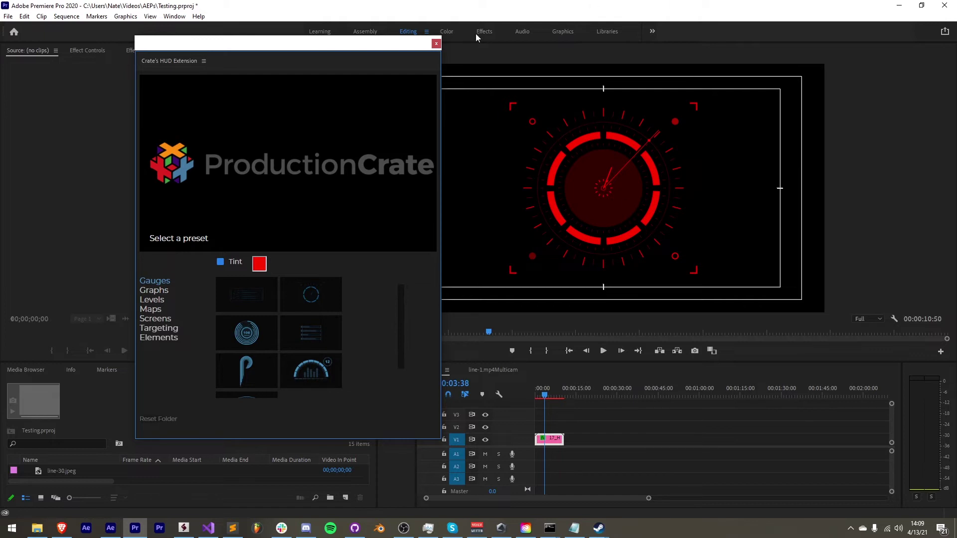
pyautogui.moveTo(398, 35)
pyautogui.mouseDown()
pyautogui.moveTo(412, 30)
pyautogui.moveTo(405, 54)
pyautogui.mouseUp()
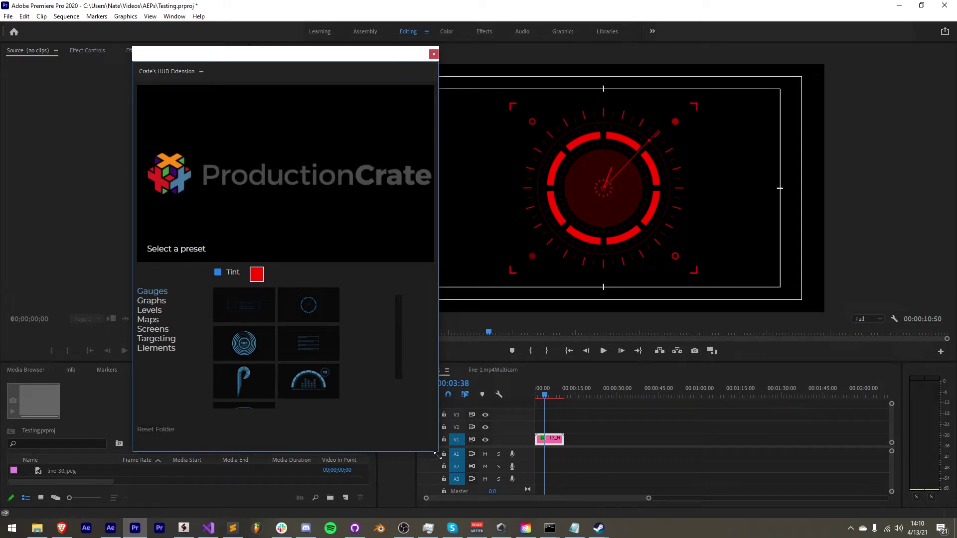
# Reset the HUD extension's graphics folder, accept both alerts, and close the panel
pyautogui.moveTo(437, 455)
pyautogui.mouseDown()
pyautogui.moveTo(409, 445)
pyautogui.moveTo(427, 443)
pyautogui.mouseUp()
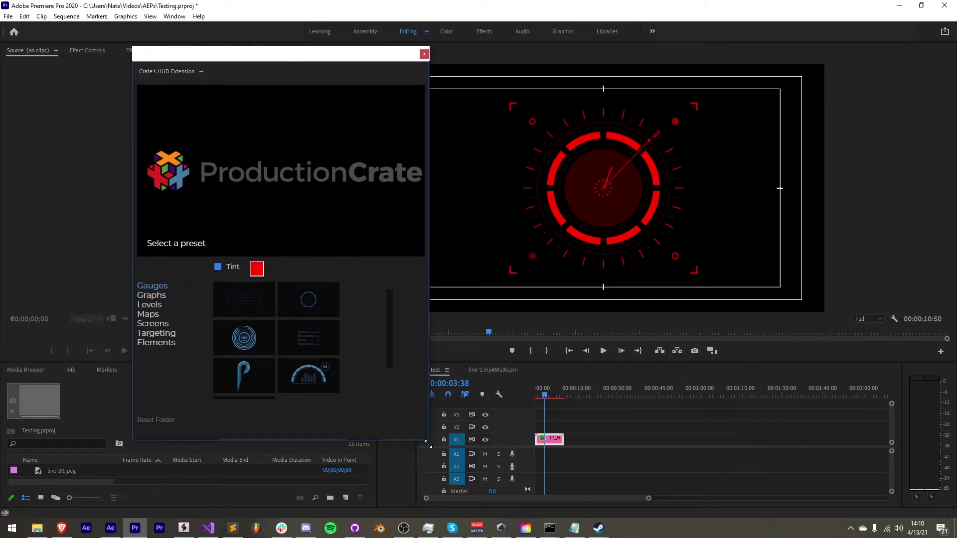
pyautogui.click(165, 425)
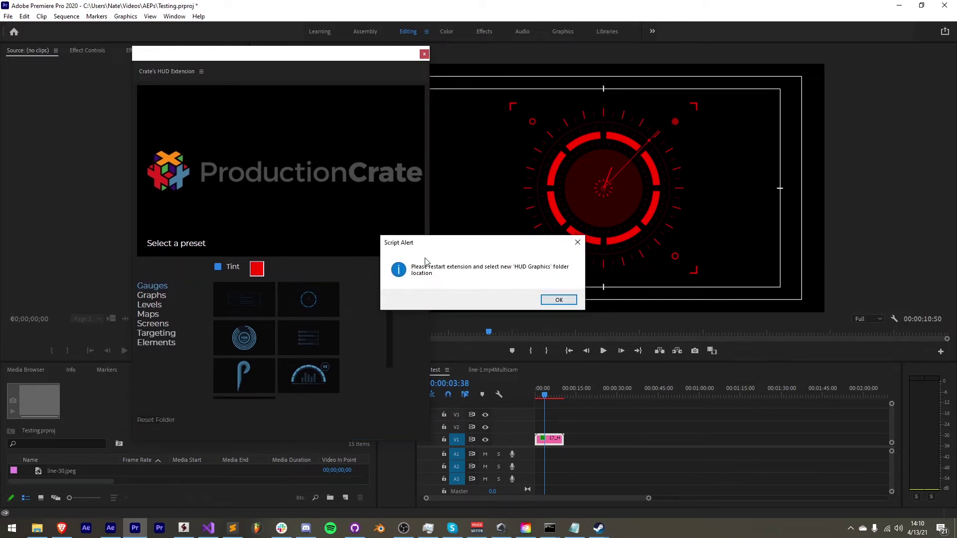
pyautogui.press('Return')
pyautogui.click(343, 293)
pyautogui.click(424, 54)
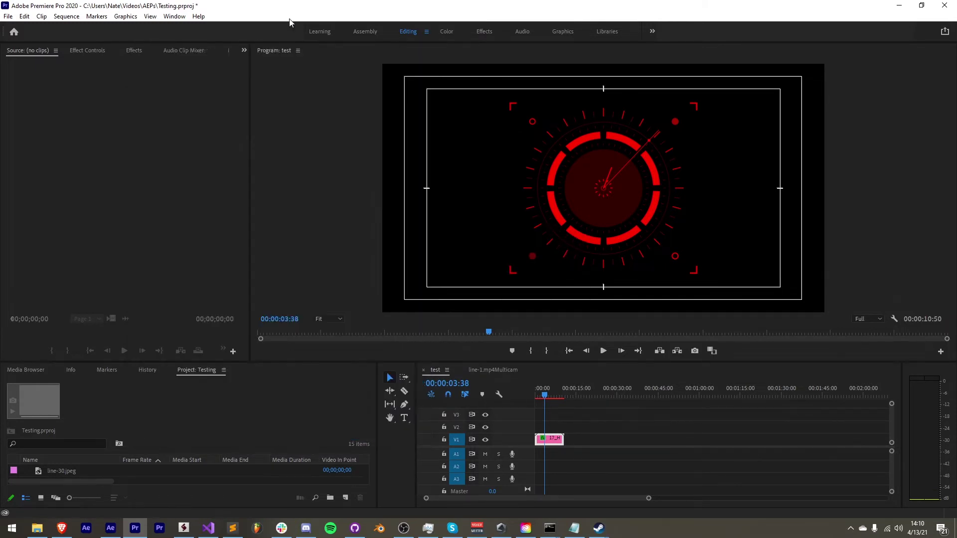
# Relaunch Crate's HUD Extension and choose Documents > Production Crate > HUD Graphics as its folder
pyautogui.click(174, 16)
pyautogui.moveTo(212, 52)
pyautogui.click(324, 64)
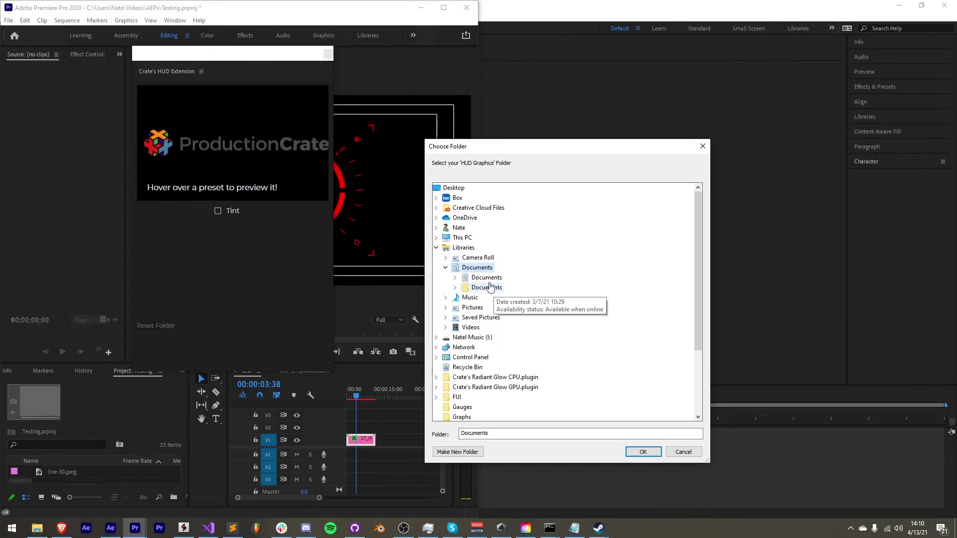
pyautogui.doubleClick(490, 282)
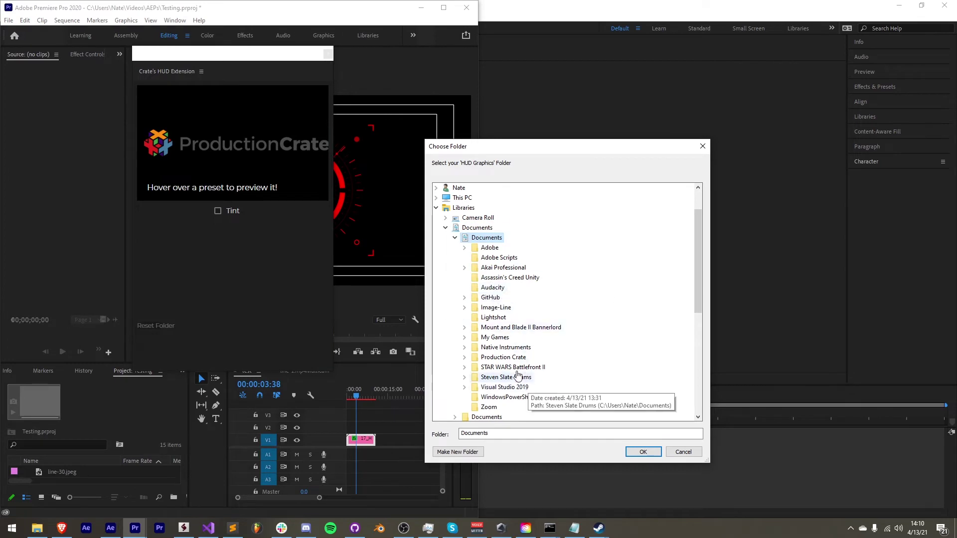
pyautogui.doubleClick(504, 357)
pyautogui.doubleClick(518, 378)
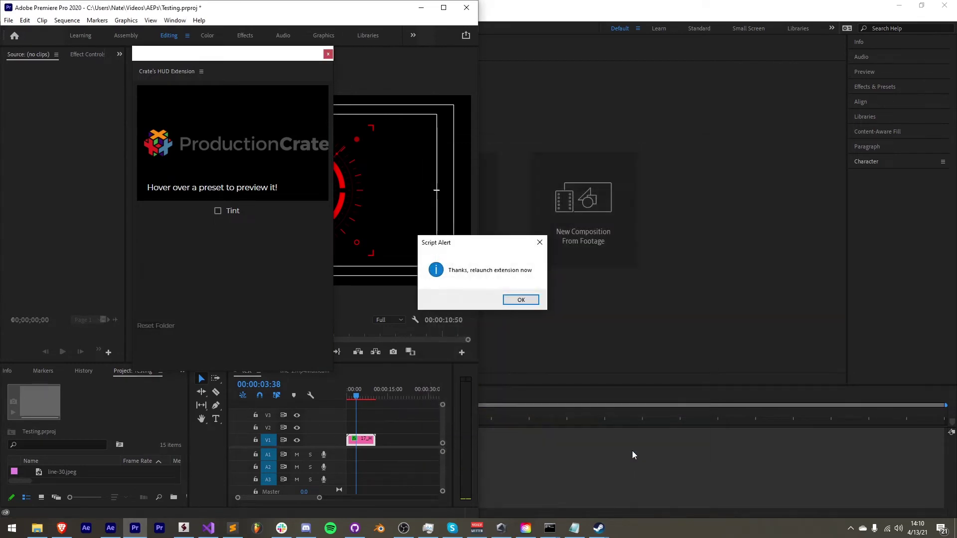
pyautogui.click(533, 302)
# Open Crate's HUD Extension in After Effects, reposition it, and preview Gauges tiles like GAUGES_02
pyautogui.click(530, 303)
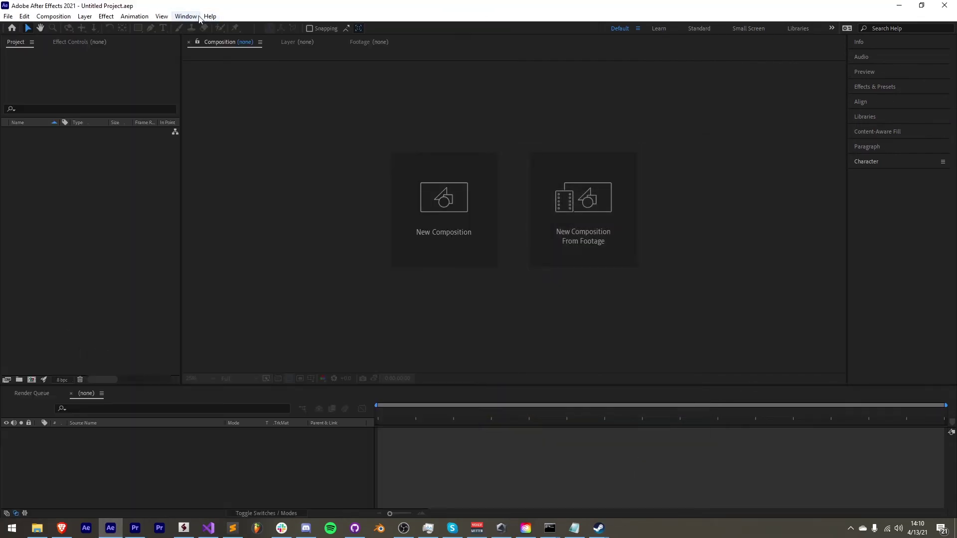
pyautogui.click(185, 17)
pyautogui.moveTo(203, 69)
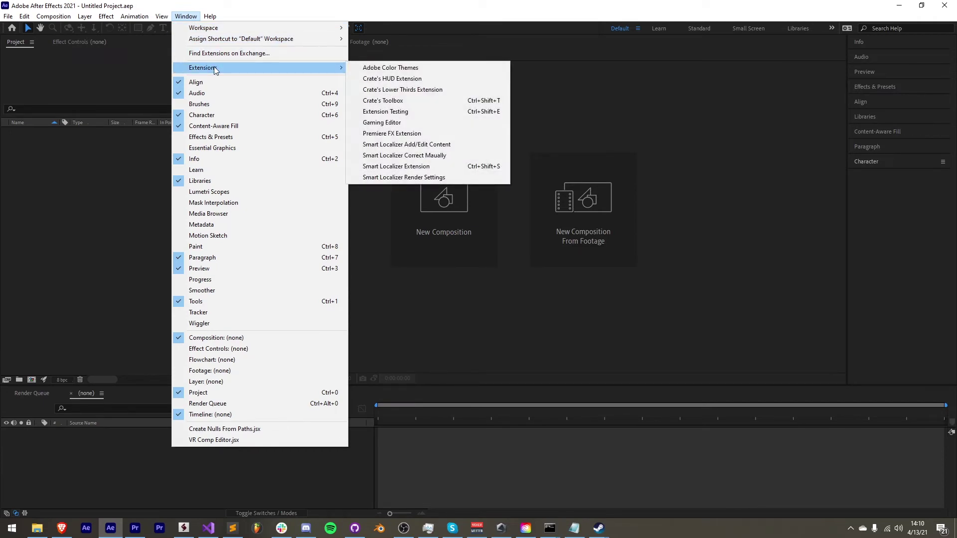
pyautogui.click(398, 80)
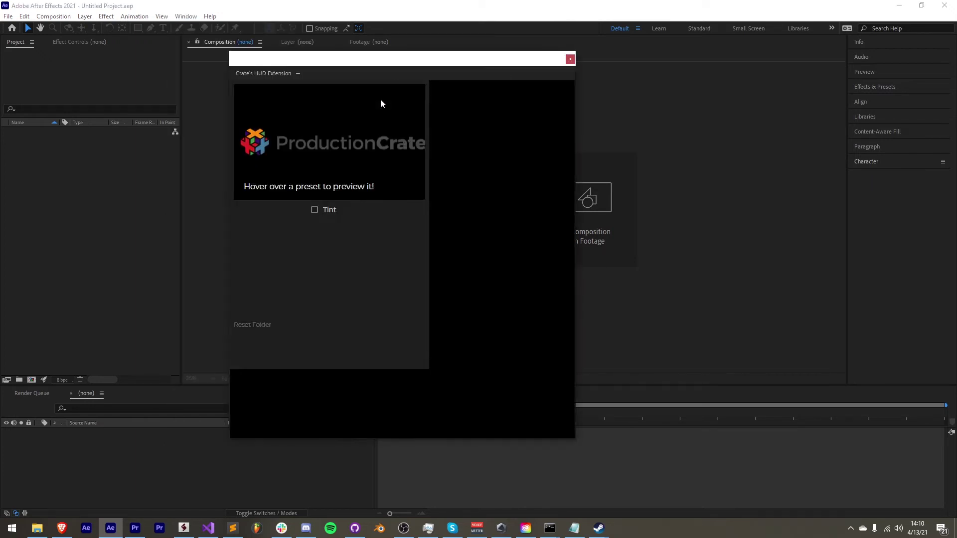
pyautogui.moveTo(333, 67); pyautogui.dragTo(238, 90)
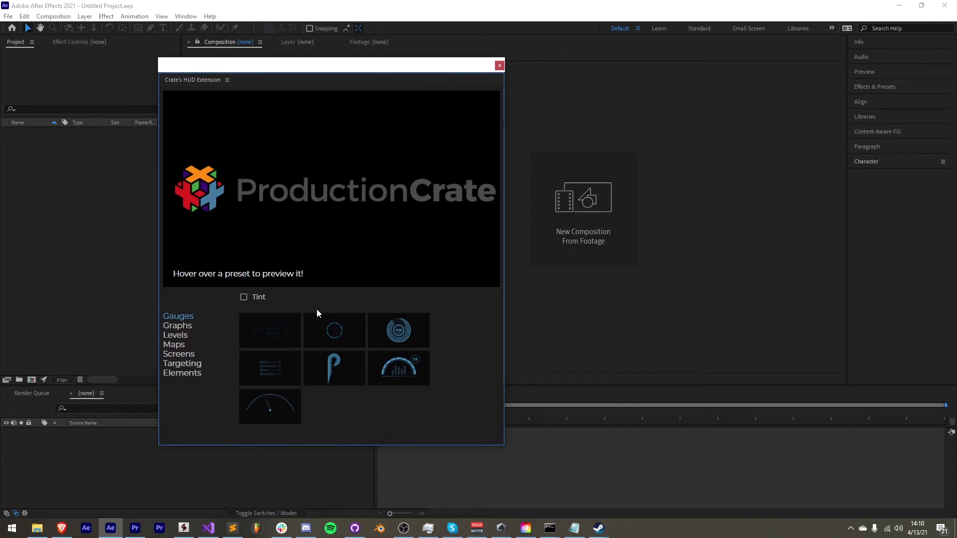
pyautogui.moveTo(323, 342)
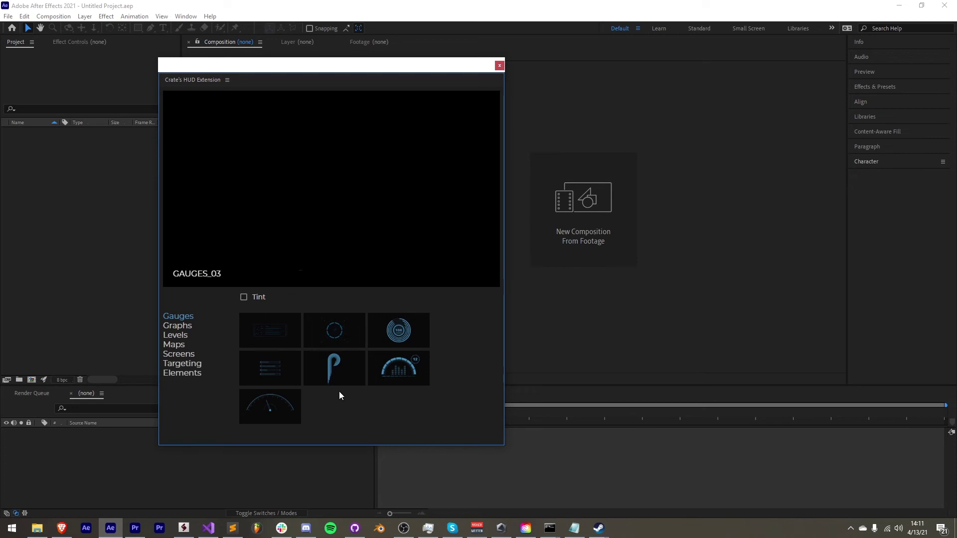
# Import the circular counter gauge reading 48 as an 11_HUD Precomp comp
pyautogui.click(268, 374)
pyautogui.moveTo(401, 72); pyautogui.dragTo(278, 56)
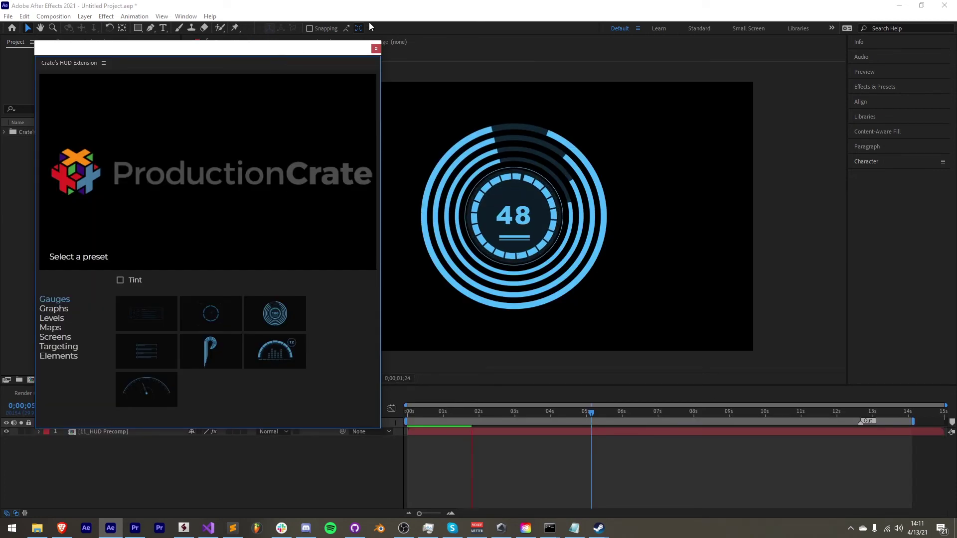
# Open ProductionCrate's Scripts and Plugins page from the extension's banner
pyautogui.click(328, 79)
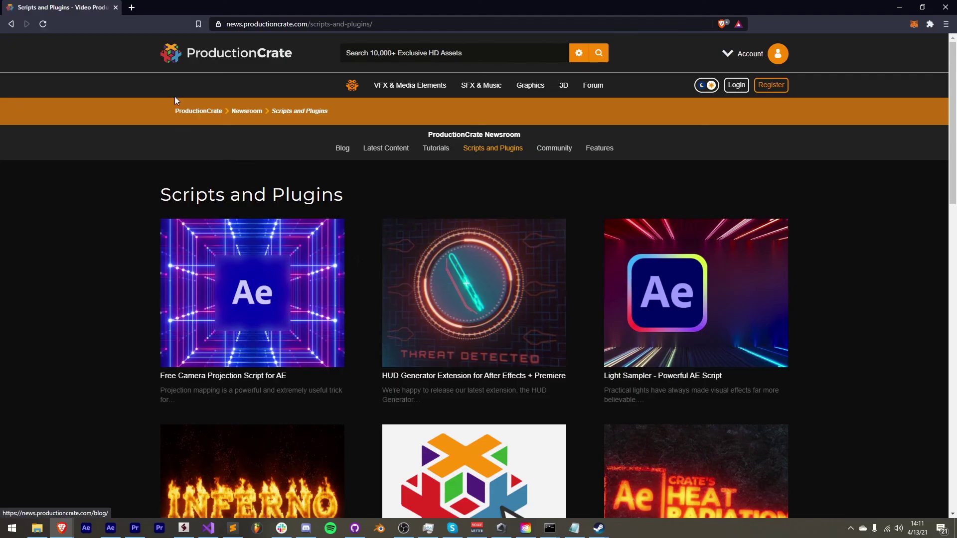